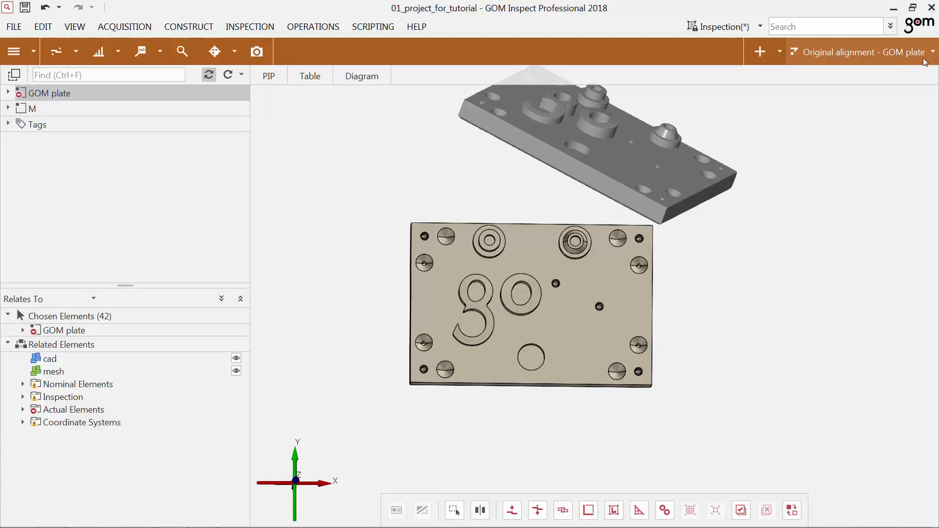
# - Create a prealignment for the GOM plate part with short search time, no target element and the additional best-fit computed
pyautogui.click(780, 53)
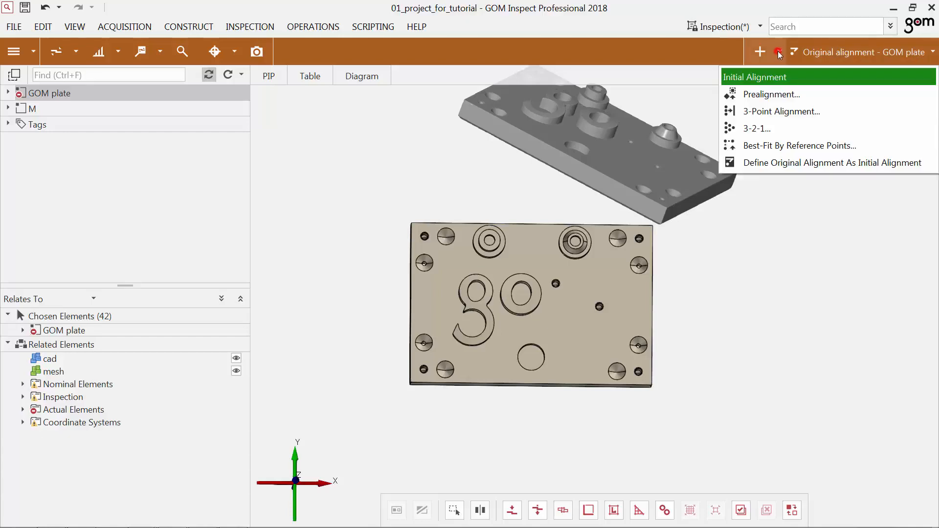
pyautogui.click(846, 96)
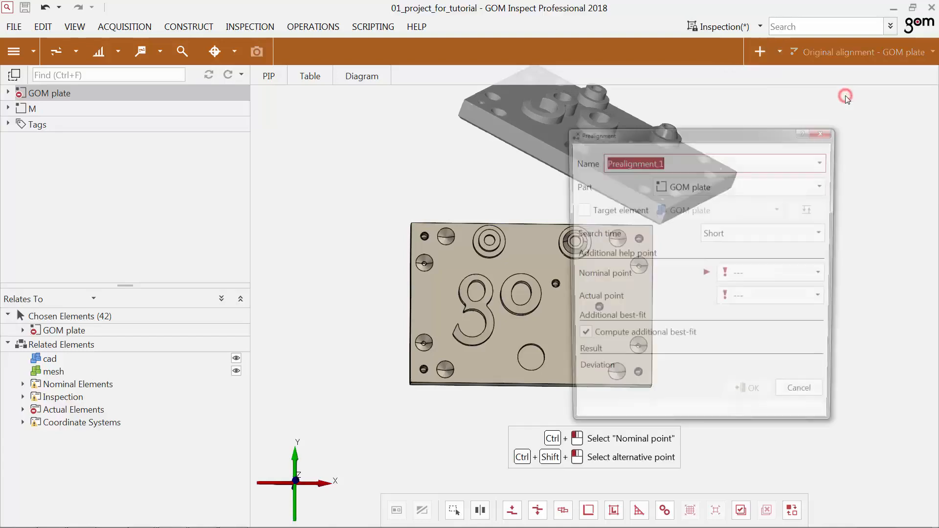
pyautogui.moveTo(741, 132); pyautogui.dragTo(376, 87)
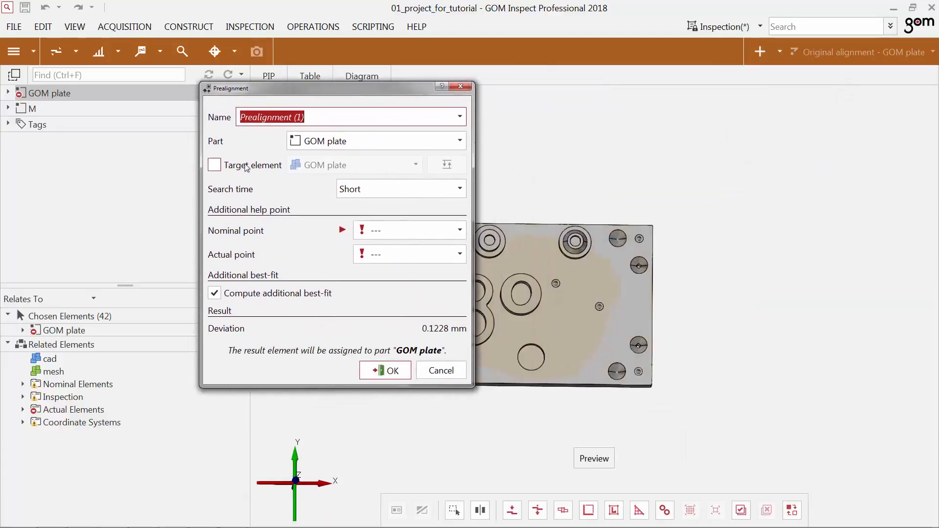
pyautogui.click(368, 143)
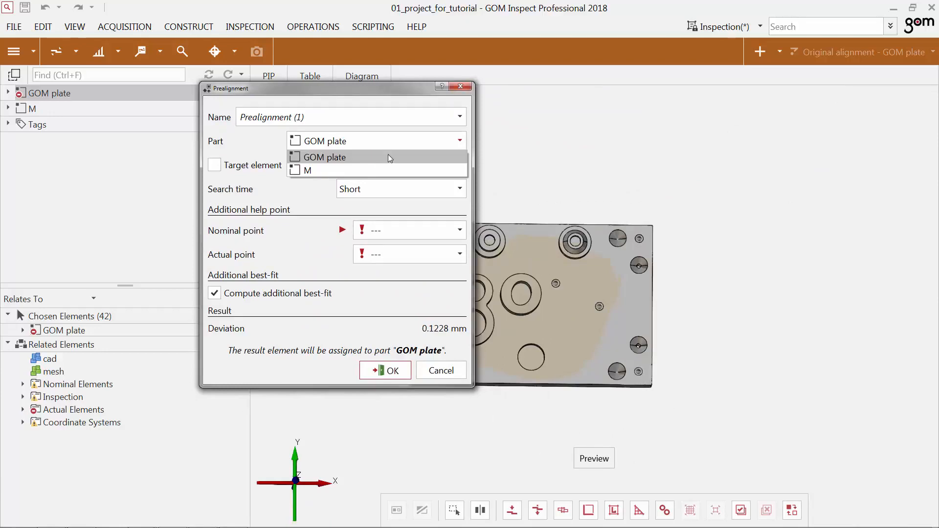
pyautogui.click(389, 156)
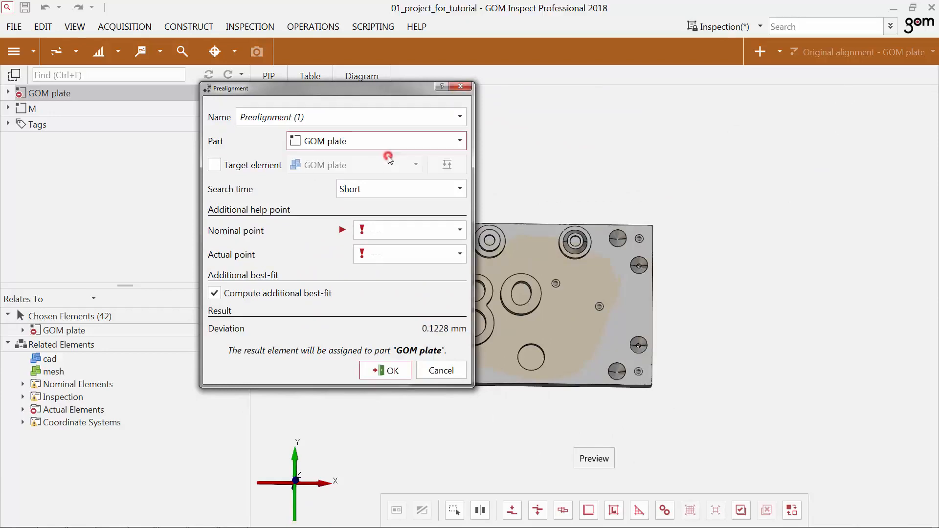
pyautogui.click(215, 165)
pyautogui.click(358, 166)
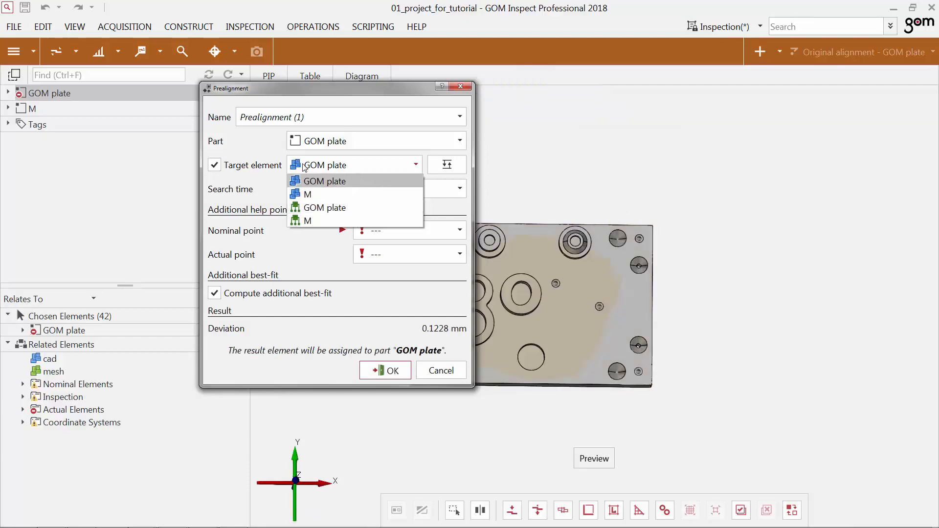
pyautogui.click(215, 165)
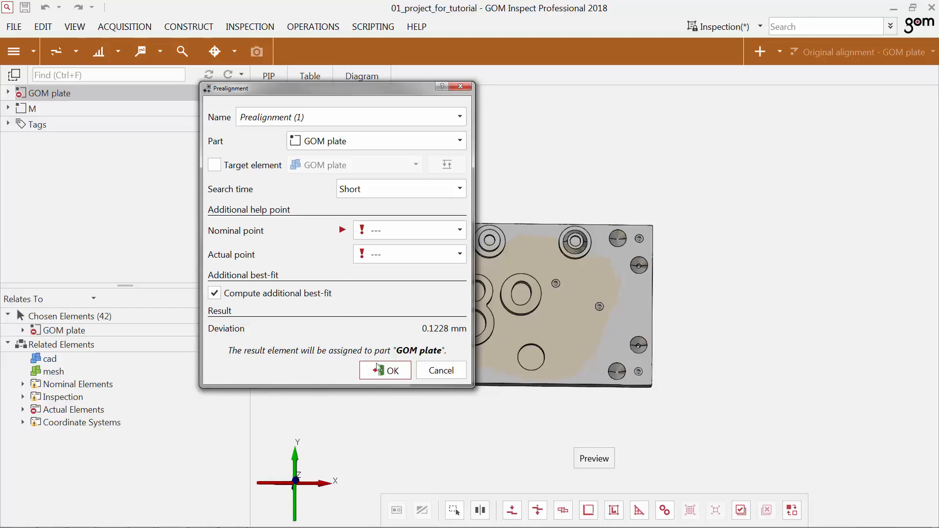
pyautogui.click(392, 372)
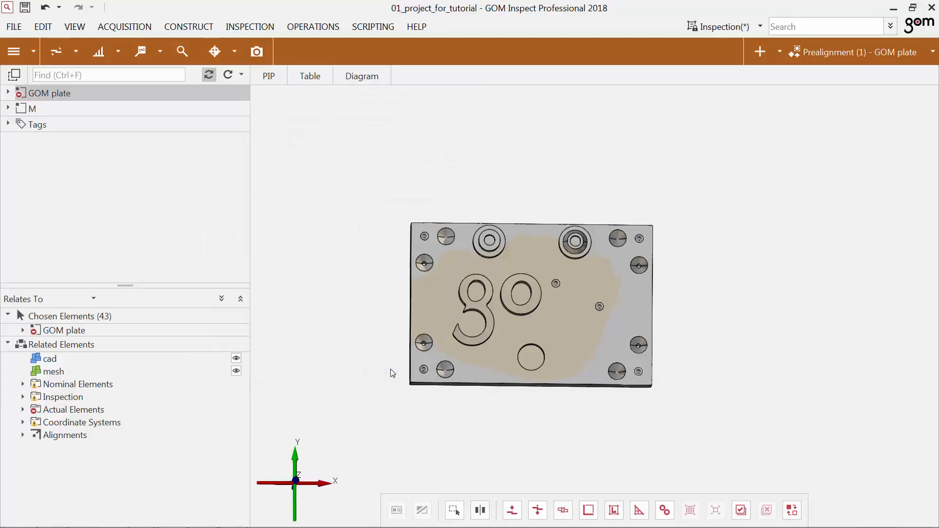
# - Recalculate the project and show the GOM plate's nominal circles Mount 1, Mount 2, Mount 3 and Mount 4
pyautogui.click(8, 92)
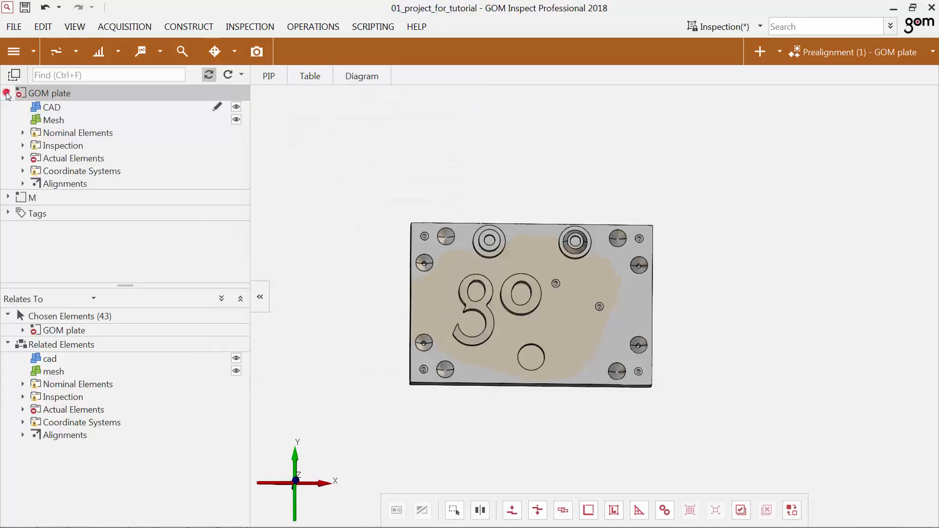
pyautogui.click(229, 76)
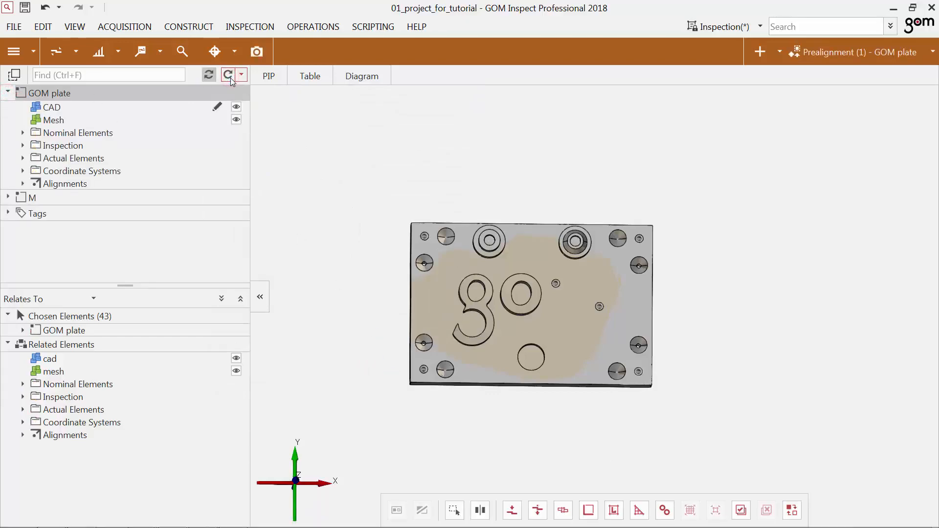
pyautogui.click(23, 132)
pyautogui.click(37, 146)
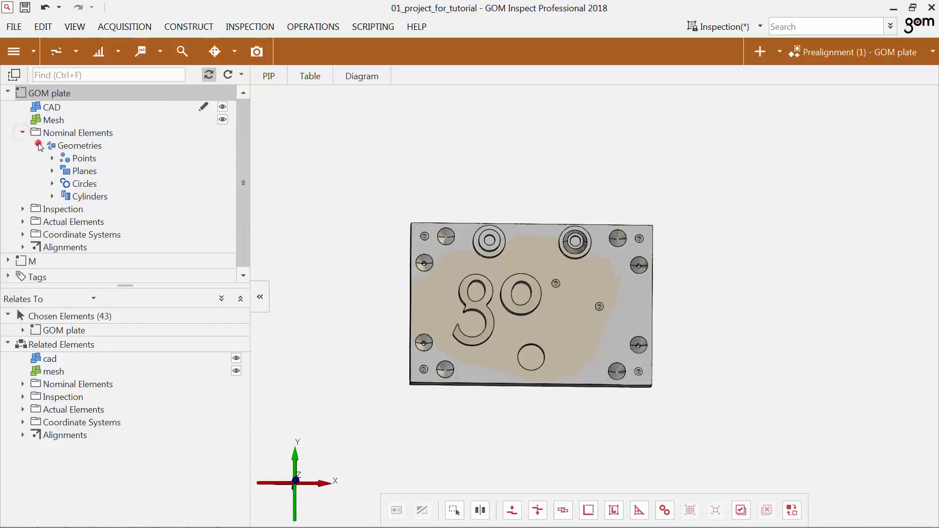
pyautogui.click(52, 183)
pyautogui.click(223, 196)
pyautogui.click(222, 209)
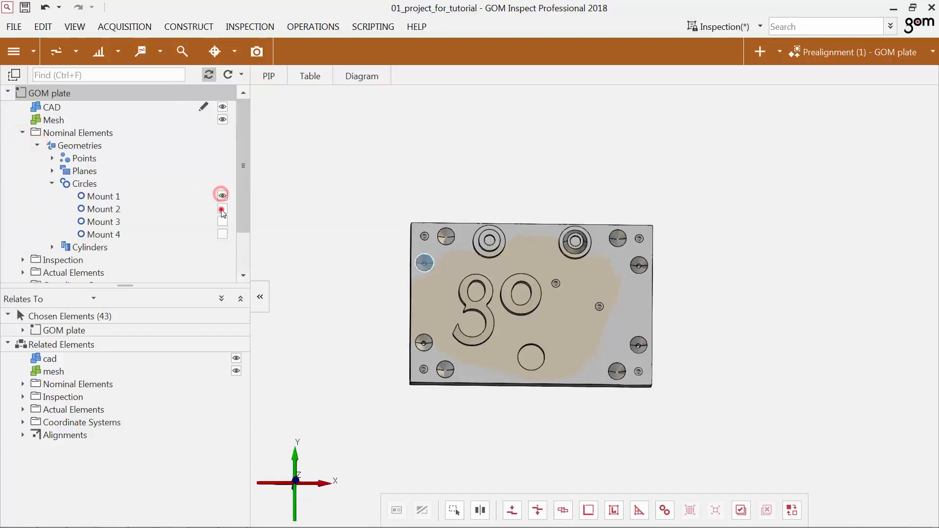
pyautogui.click(223, 222)
pyautogui.click(223, 234)
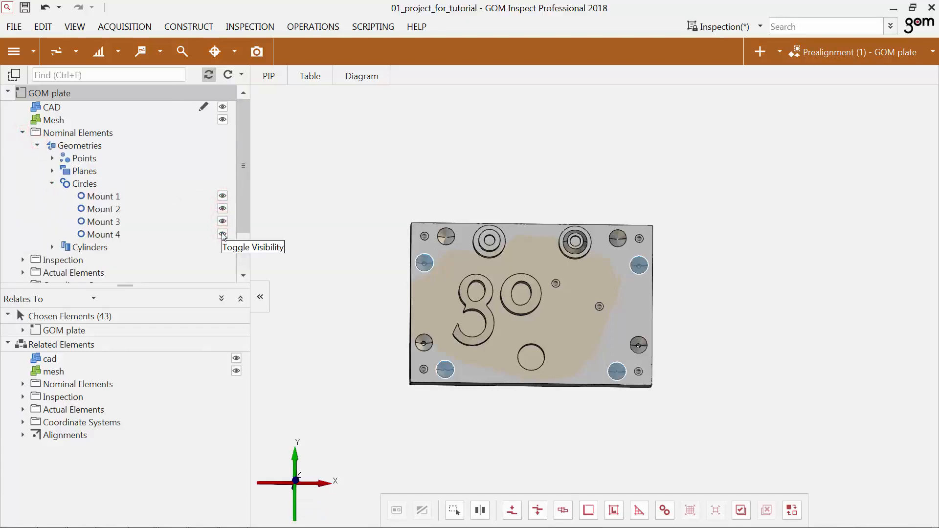
# - Create an RPS main alignment from the four nominal mount circles with XYZ point-to-point rules and carry out 5 iterations
pyautogui.click(780, 51)
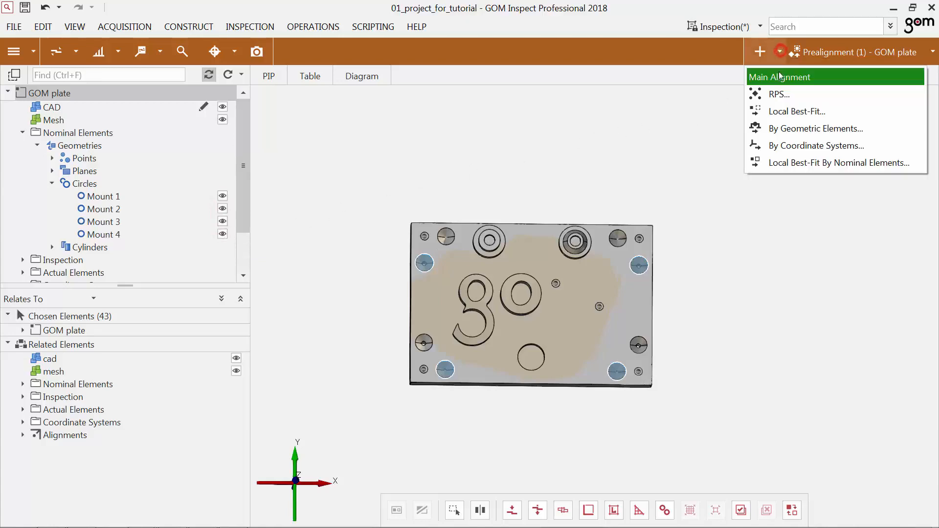
pyautogui.click(833, 96)
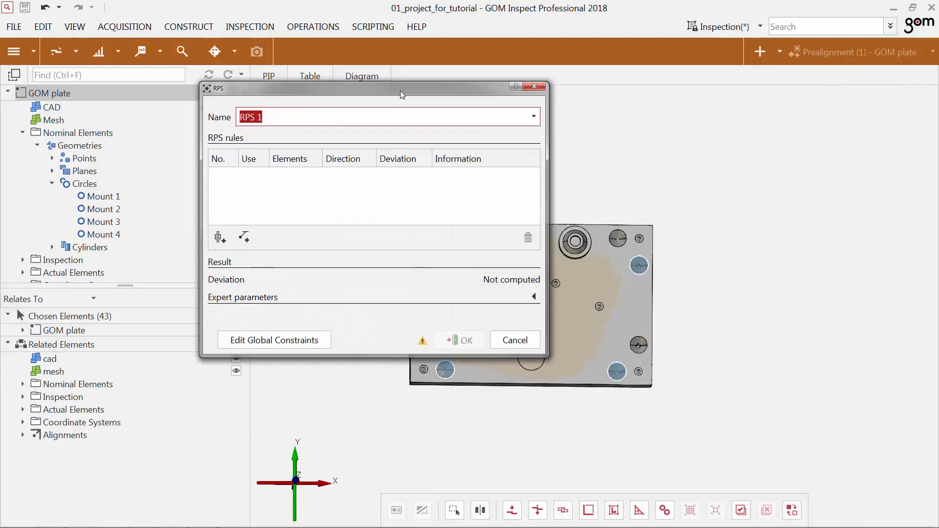
pyautogui.moveTo(400, 91); pyautogui.dragTo(467, 85)
pyautogui.click(94, 184)
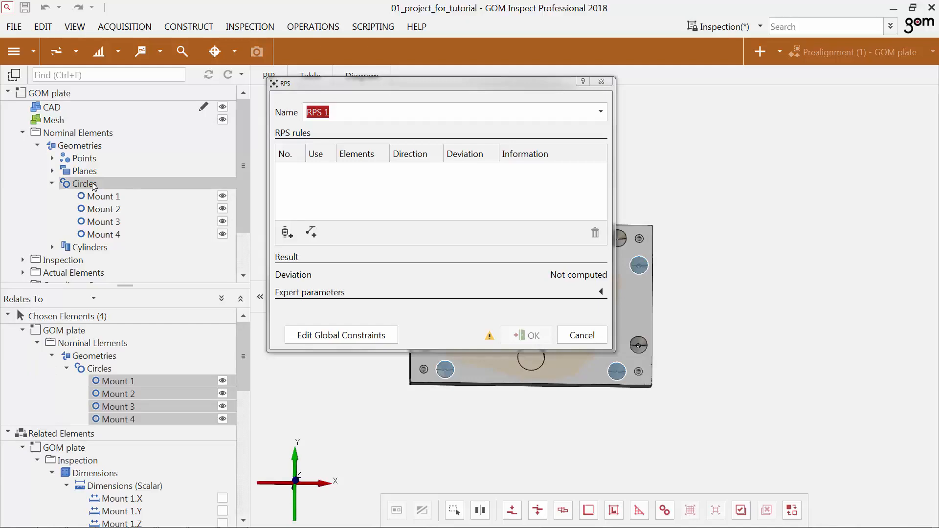
pyautogui.click(286, 233)
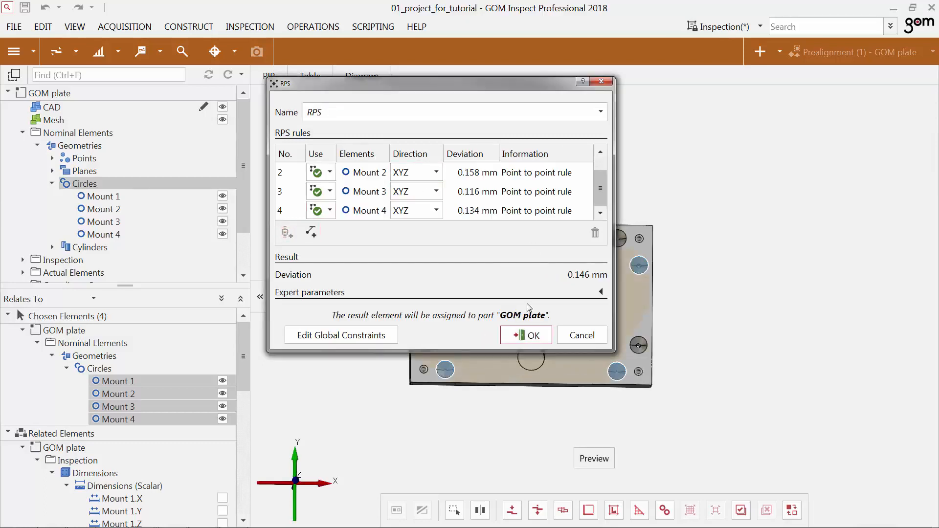
pyautogui.click(537, 335)
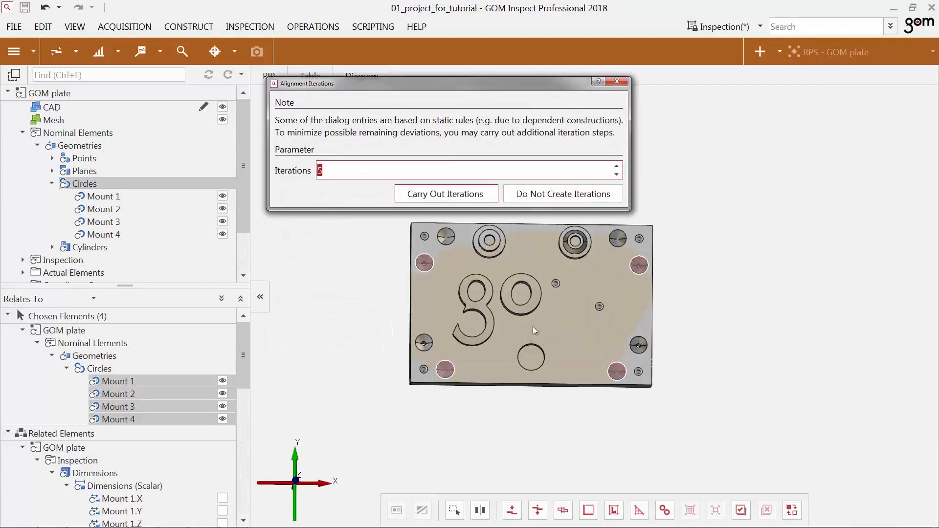
pyautogui.click(477, 195)
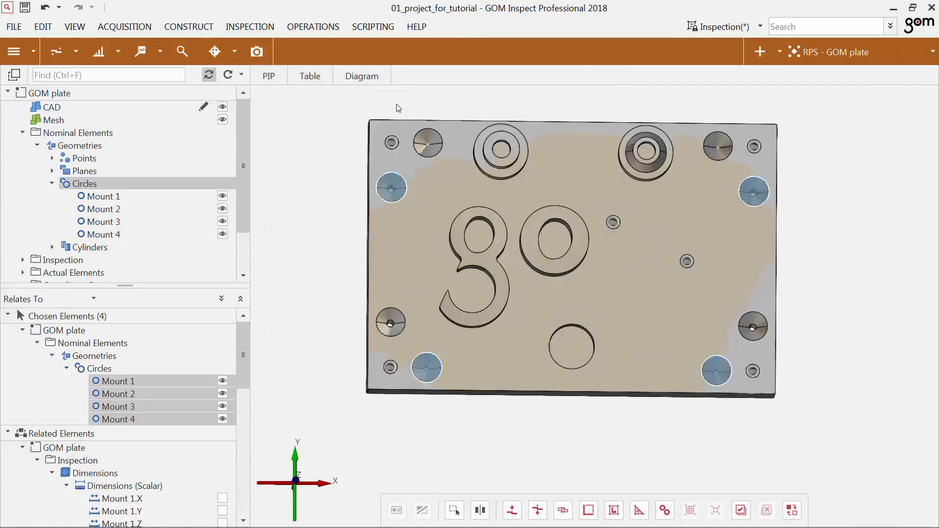
pyautogui.click(415, 27)
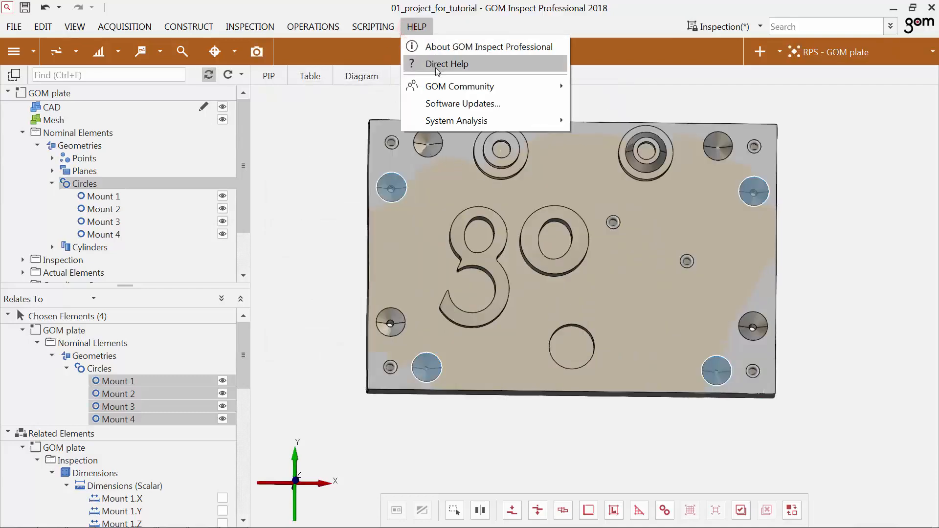
pyautogui.click(628, 93)
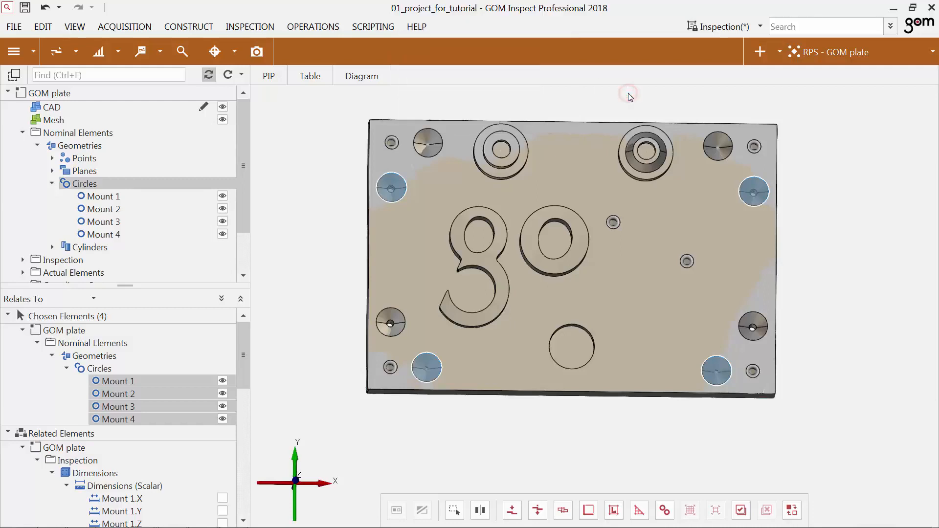
# - Show only the CAD and mesh of part M in the 3D view, and hide its CAD so the mesh alone is displayed
pyautogui.click(8, 93)
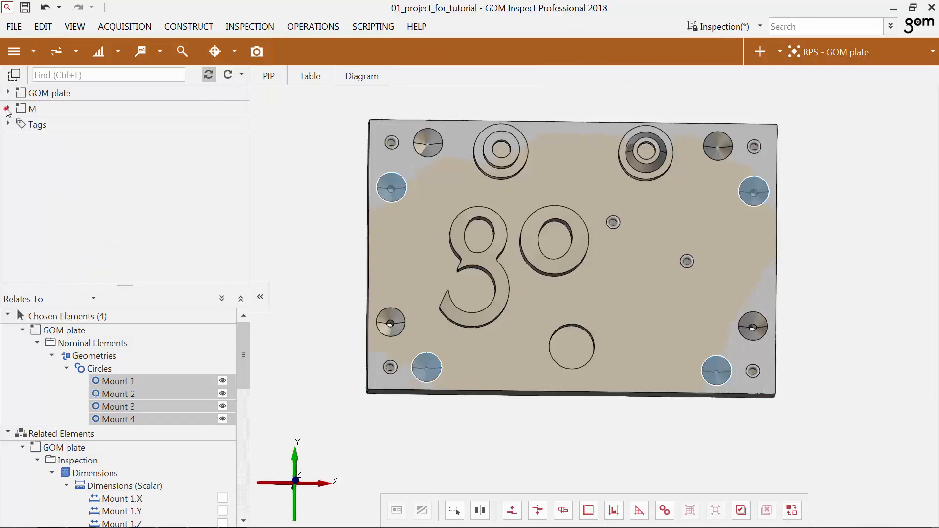
pyautogui.click(8, 109)
pyautogui.click(55, 122)
pyautogui.keyDown('ctrl'); pyautogui.click(55, 136); pyautogui.keyUp('ctrl')
pyautogui.moveTo(57, 140); pyautogui.dragTo(550, 255)
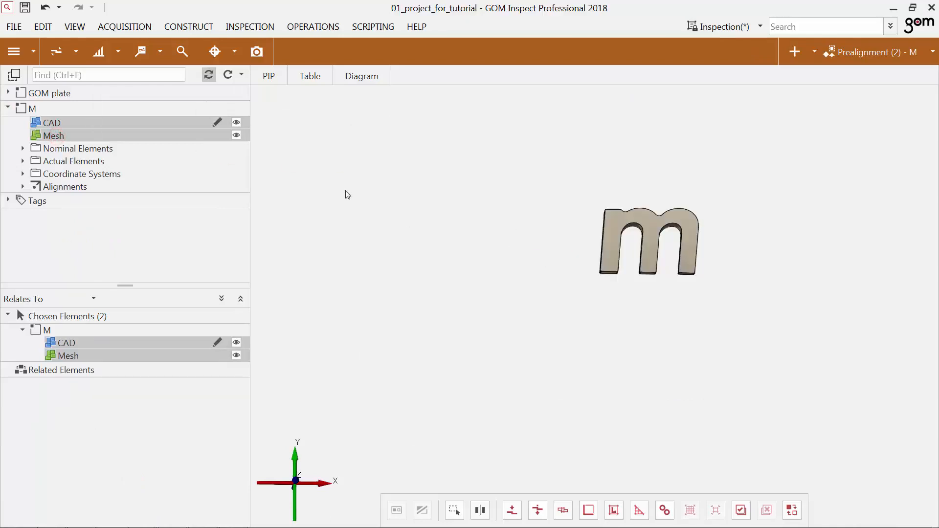
pyautogui.click(237, 122)
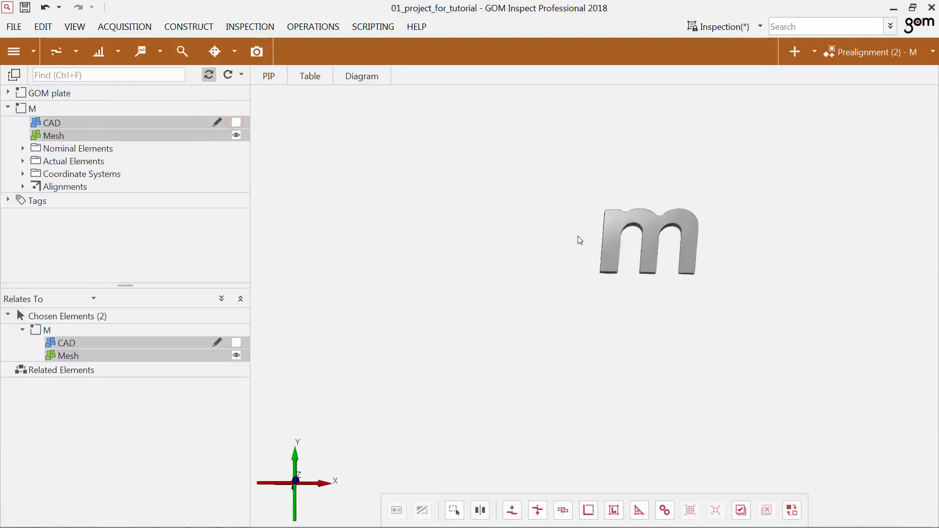
pyautogui.moveTo(616, 234); pyautogui.dragTo(538, 238, button='middle')
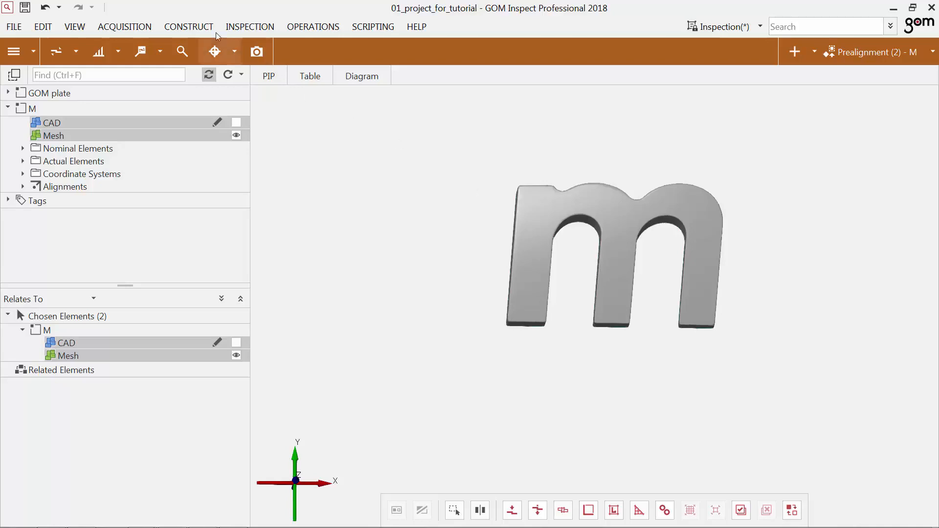
# - Start a Surface Distance construction and select the entire mesh surface of part M
pyautogui.click(189, 27)
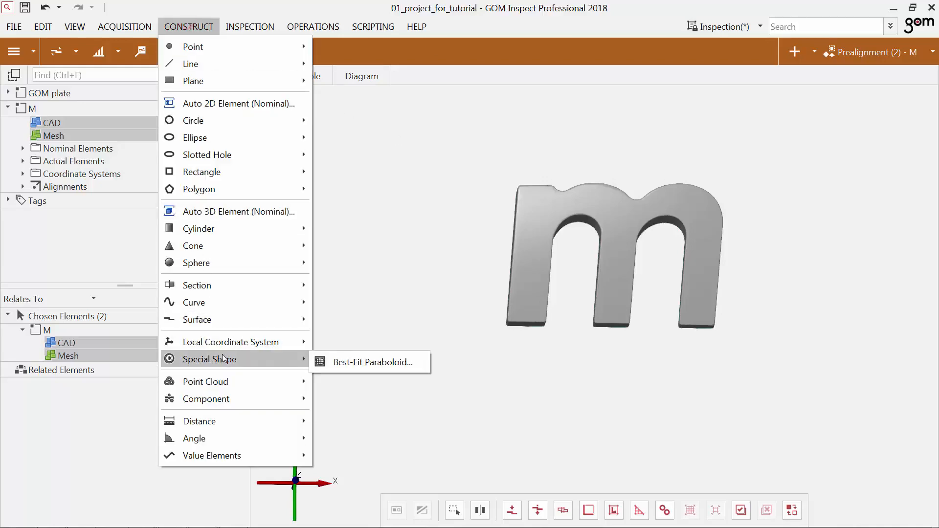
pyautogui.moveTo(230, 421)
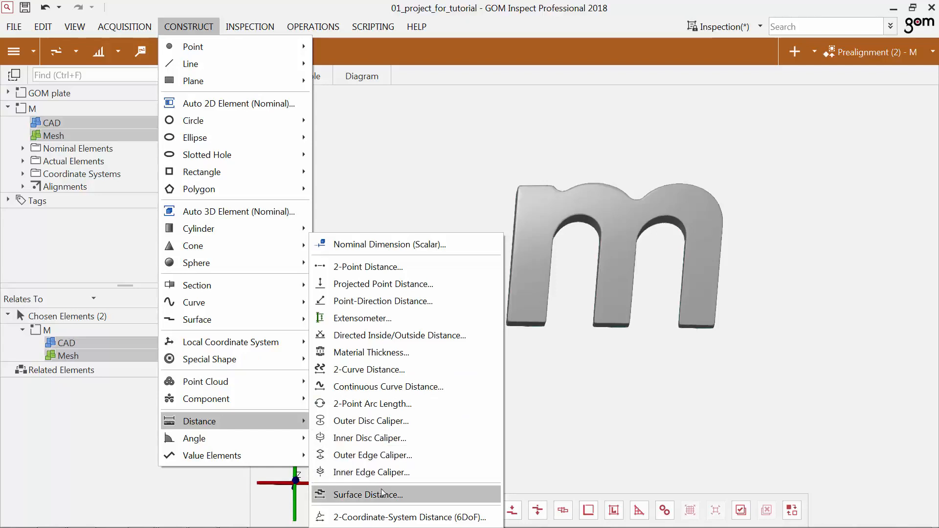
pyautogui.click(445, 495)
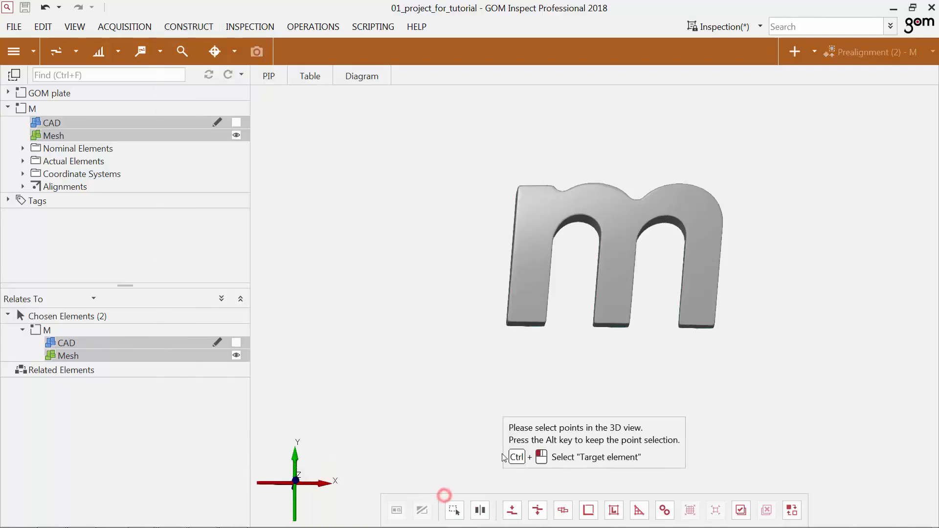
pyautogui.moveTo(403, 87); pyautogui.dragTo(274, 95)
pyautogui.click(741, 511)
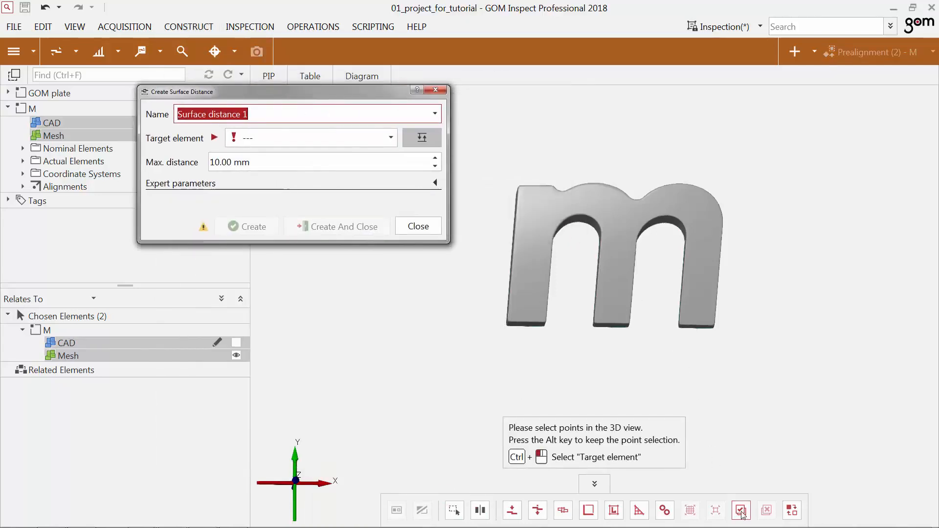
pyautogui.moveTo(733, 448); pyautogui.dragTo(830, 254)
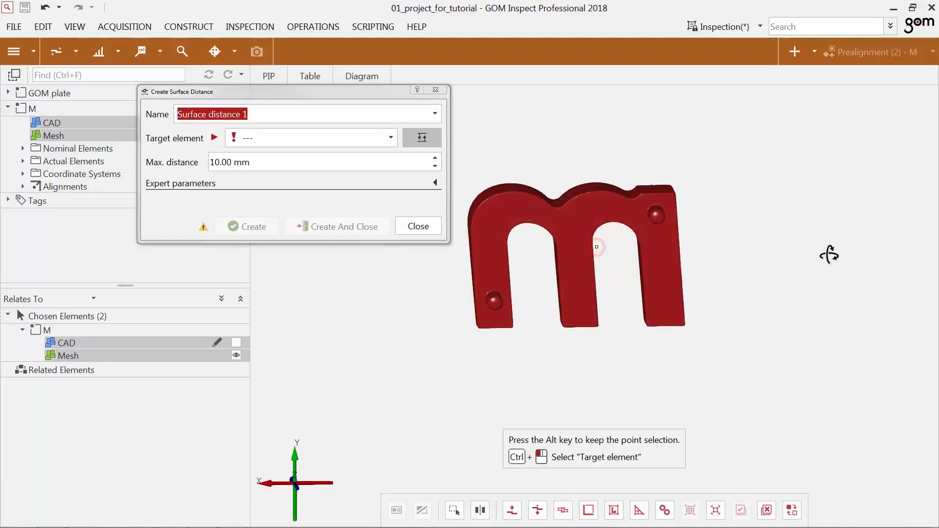
# - Set the actual GOM plate mesh as the target element and create the surface distance with a maximum distance of 10.00 mm
pyautogui.click(385, 138)
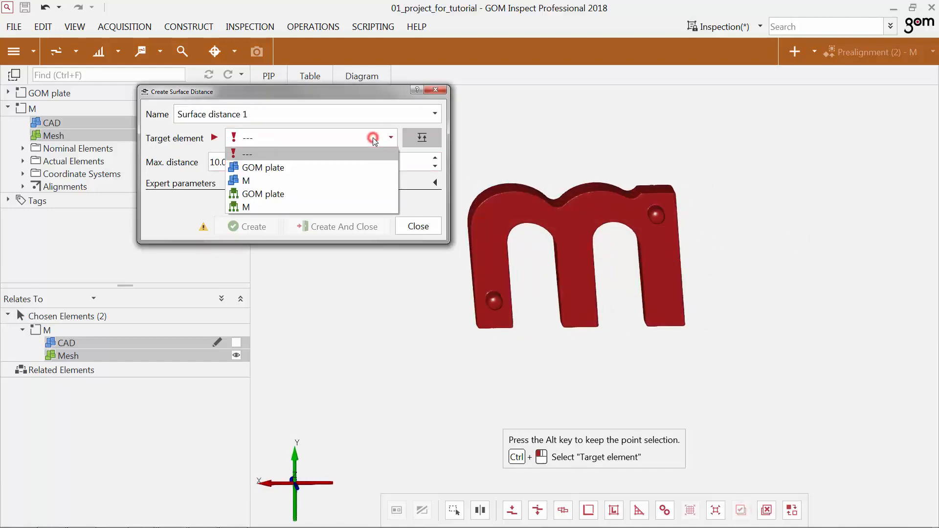
pyautogui.click(363, 195)
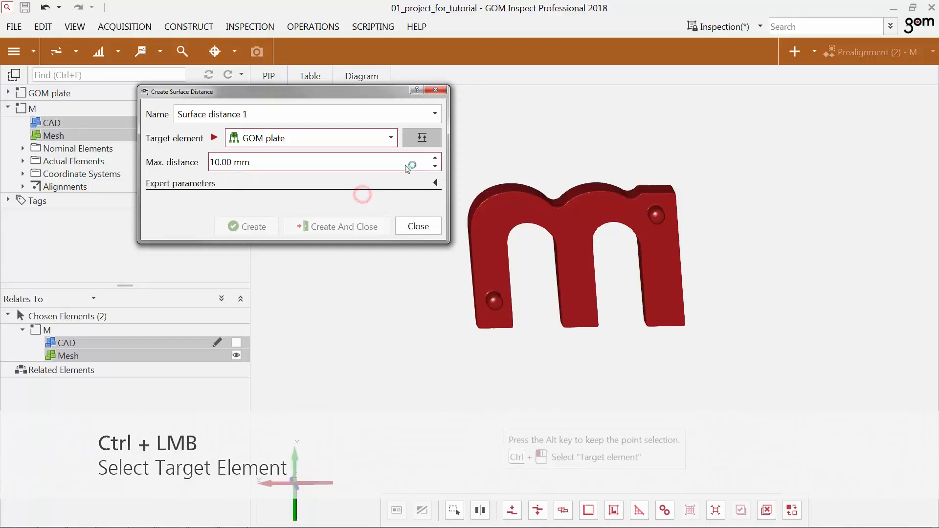
pyautogui.click(430, 139)
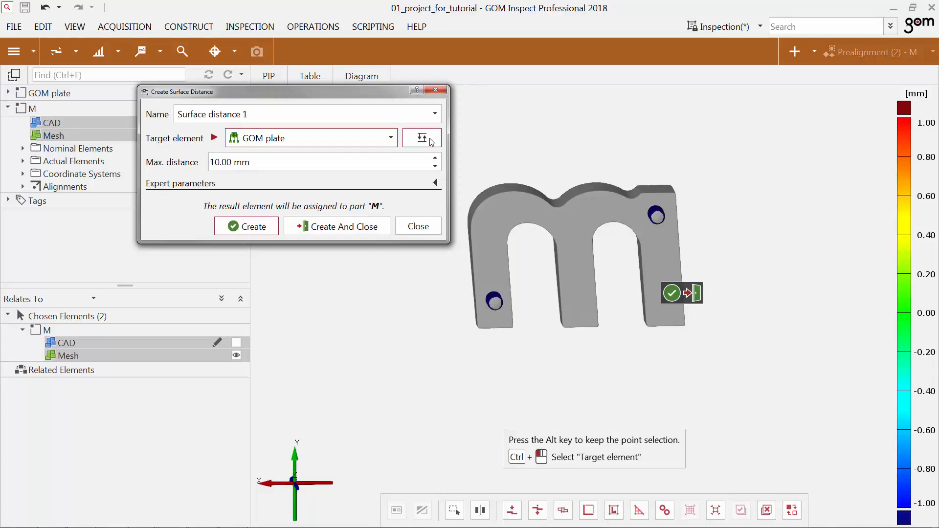
pyautogui.click(429, 139)
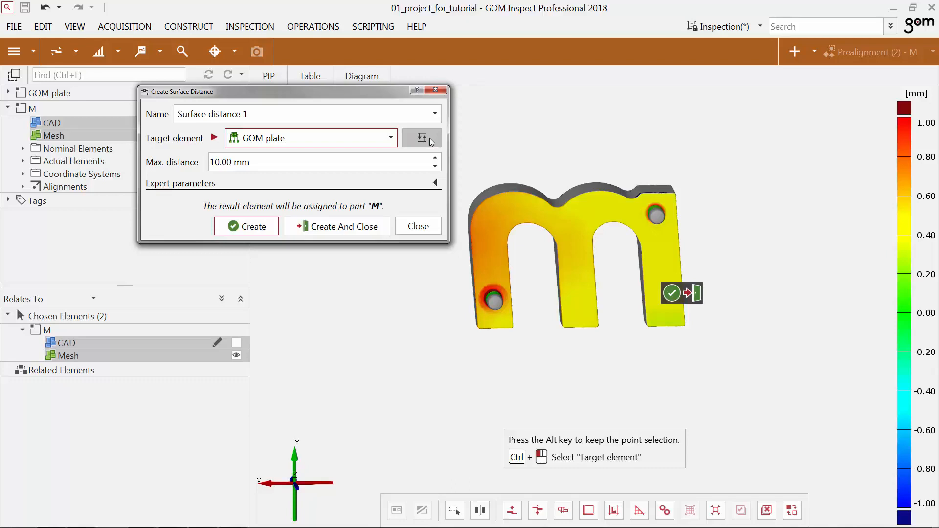
pyautogui.click(381, 226)
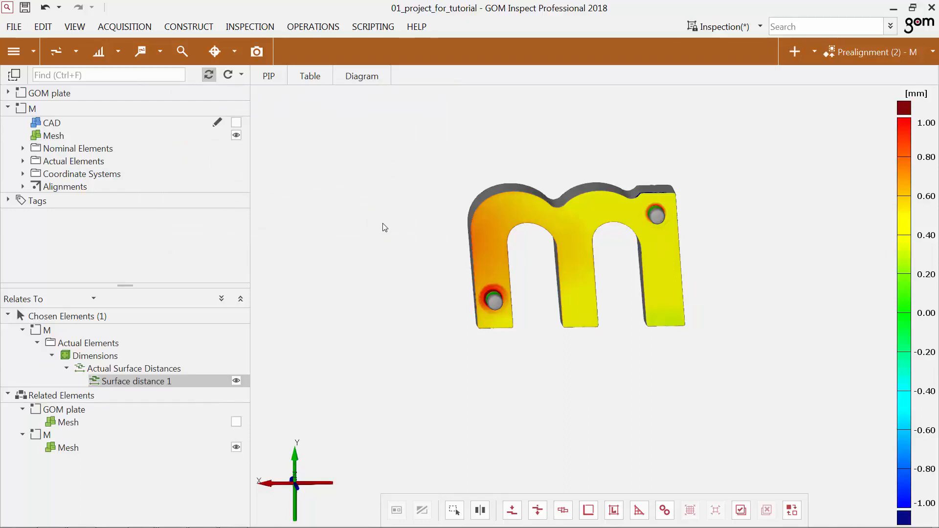
# - Turn the view to the front of part M and display the GOM plate mesh together with it
pyautogui.moveTo(678, 242); pyautogui.dragTo(438, 245)
pyautogui.moveTo(705, 202); pyautogui.dragTo(546, 206, button='middle')
pyautogui.scroll(-3, 545, 205)
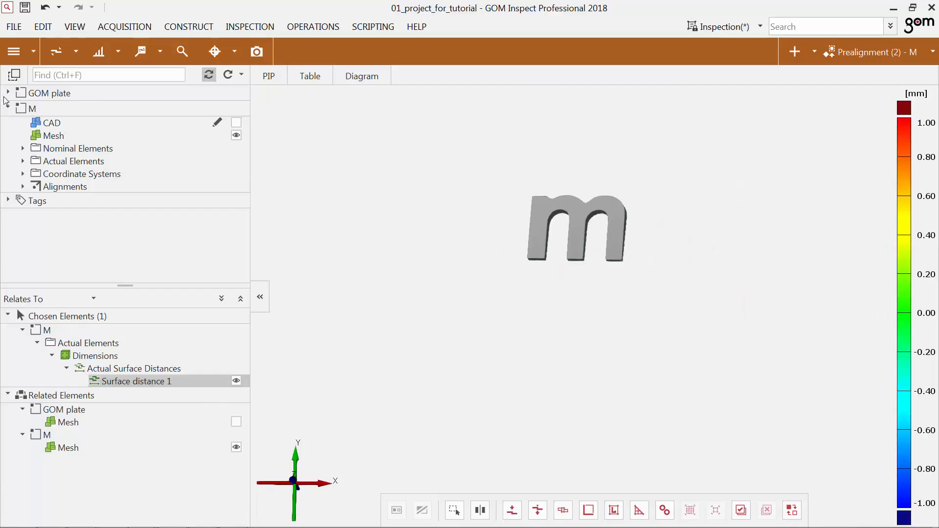
pyautogui.click(8, 92)
pyautogui.click(223, 120)
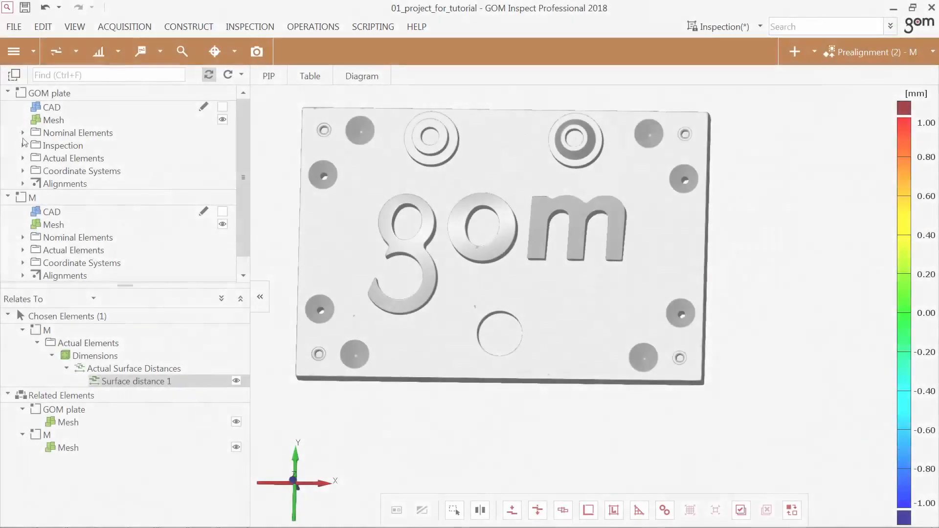
# - Display the GOM plate's actual coordinate system Plane 2|Point 3|Point 4 in the 3D view
pyautogui.click(23, 172)
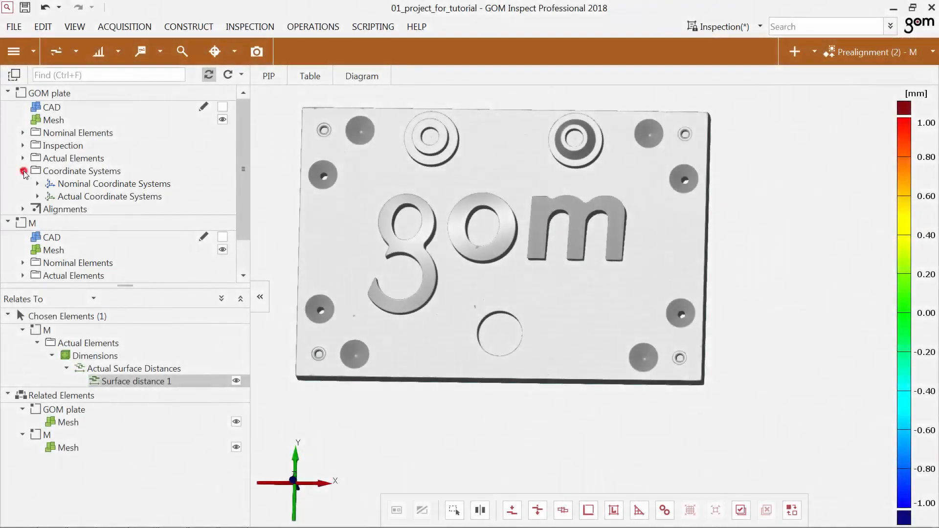
pyautogui.click(36, 196)
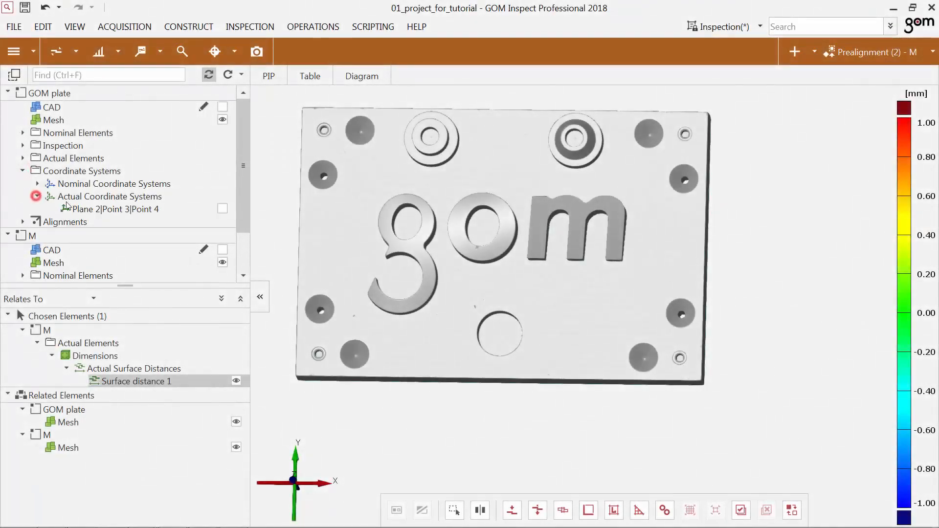
pyautogui.click(223, 208)
pyautogui.scroll(5, 529, 205)
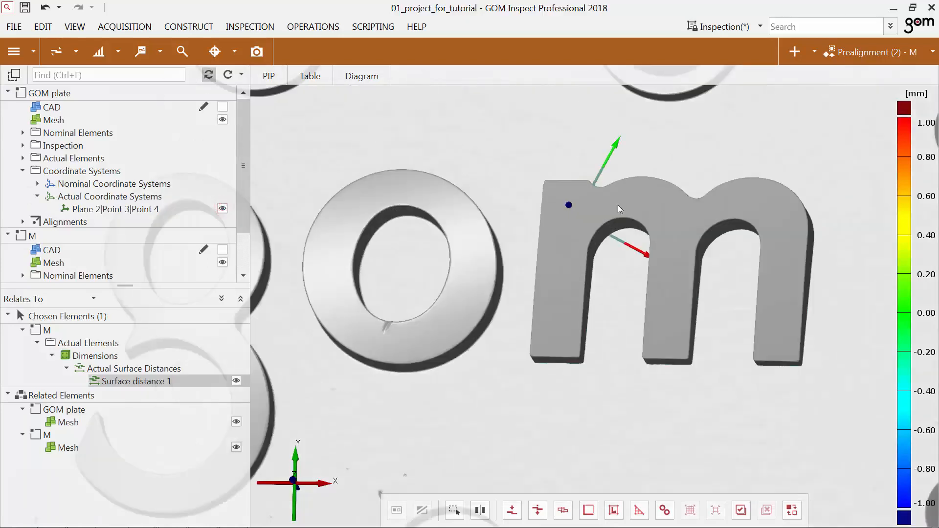
pyautogui.moveTo(618, 205); pyautogui.dragTo(549, 266, button='right')
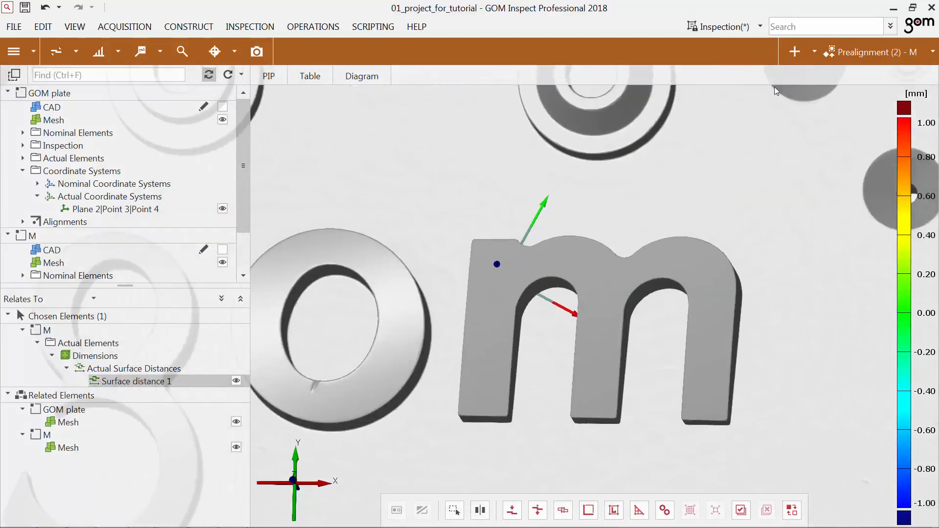
# - Create a main alignment by coordinate systems with Plane 2|Point 3|Point 4 as target and Plane 1|Point 1|Point 2 as actual coordinate system
pyautogui.click(814, 51)
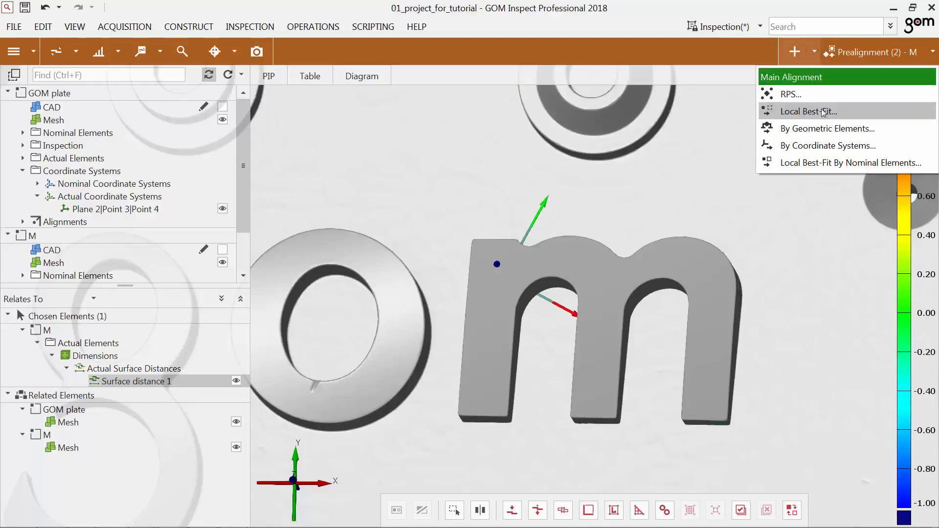
pyautogui.click(894, 145)
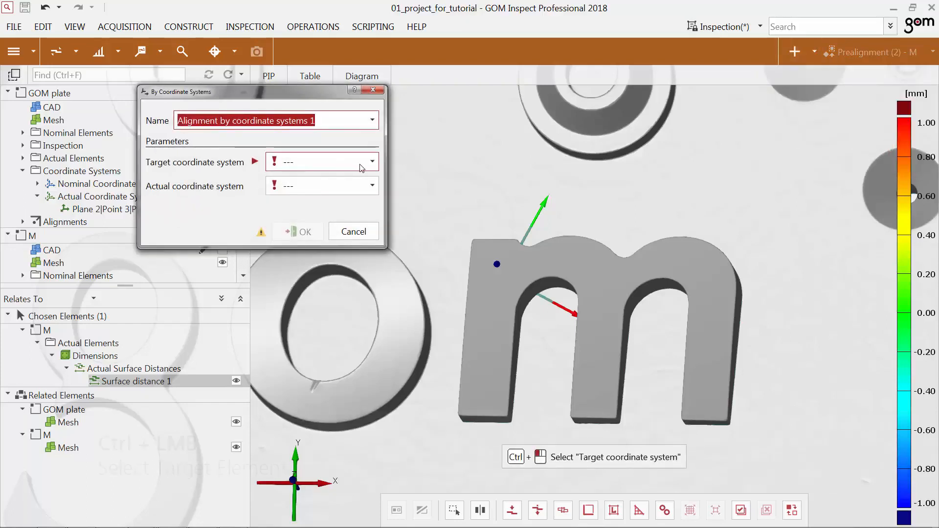
pyautogui.keyDown('ctrl'); pyautogui.click(545, 207); pyautogui.keyUp('ctrl')
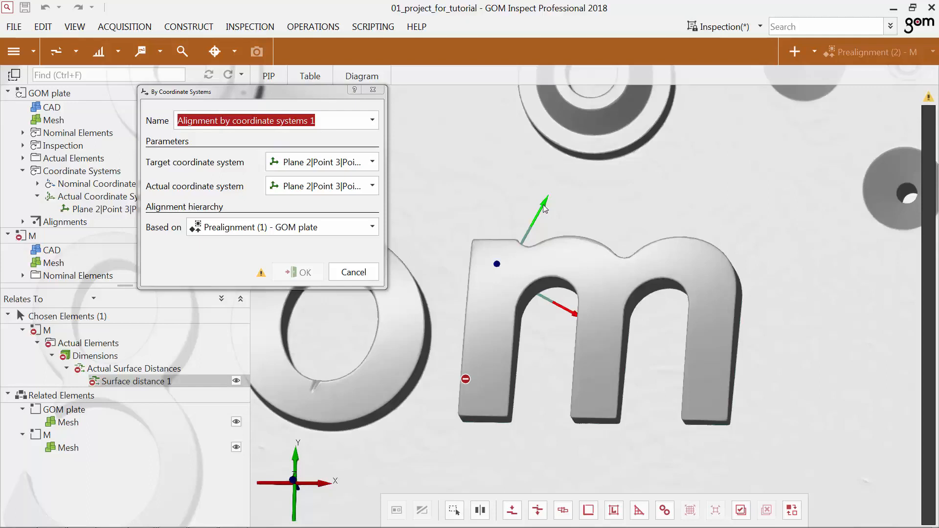
pyautogui.click(365, 188)
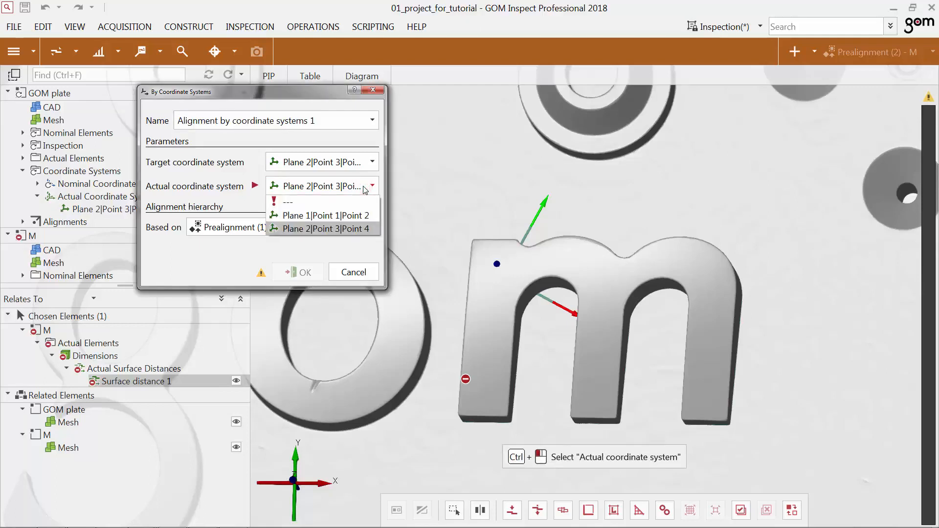
pyautogui.click(359, 215)
pyautogui.moveTo(309, 95); pyautogui.dragTo(502, 97)
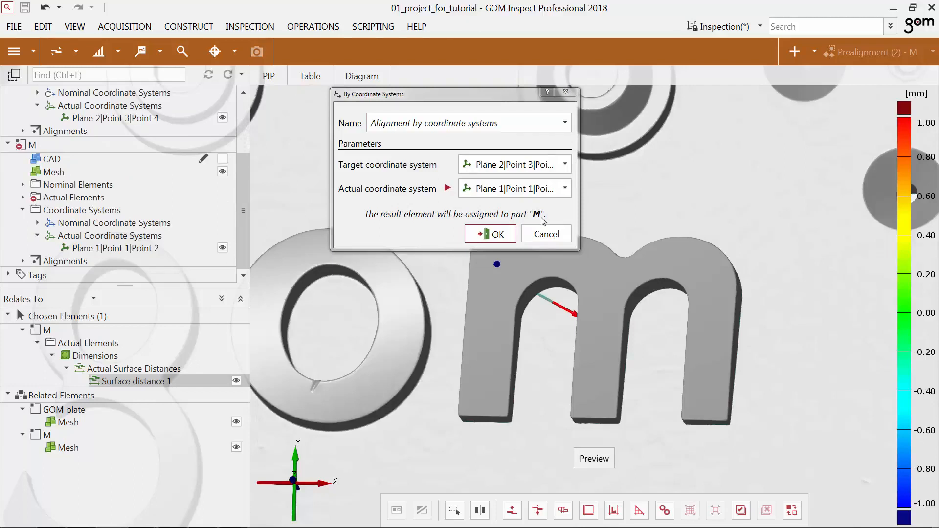
pyautogui.click(499, 234)
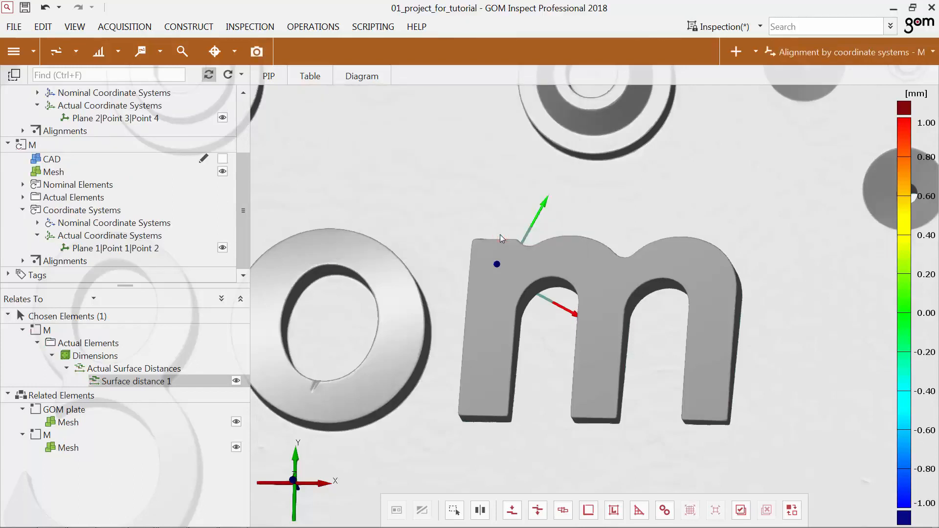
# - Check part M's new main alignment, its related elements and its entry in the alignments table
pyautogui.click(23, 261)
pyautogui.click(38, 274)
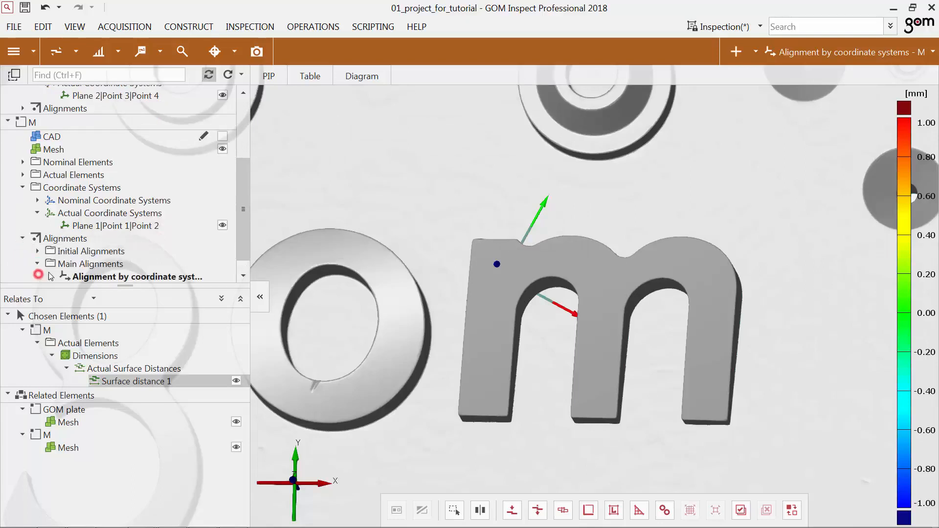
pyautogui.click(117, 276)
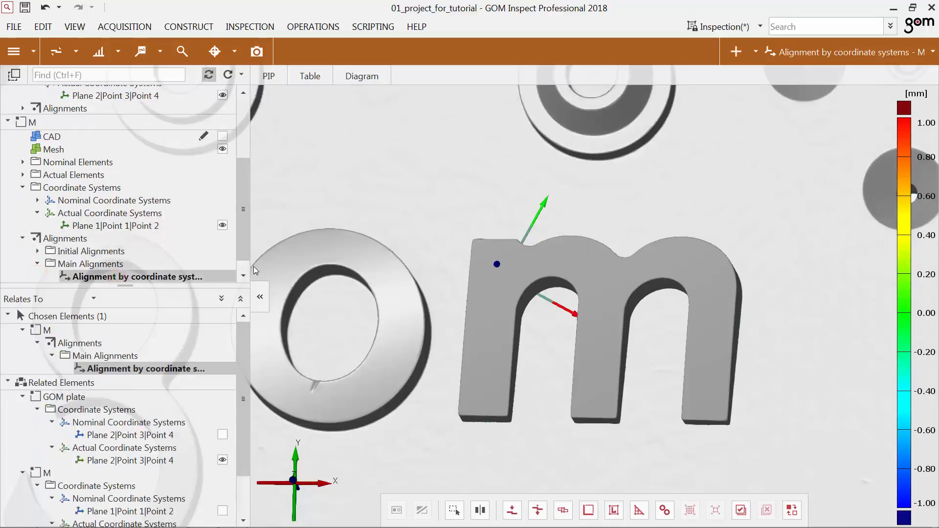
pyautogui.moveTo(249, 267); pyautogui.dragTo(269, 267)
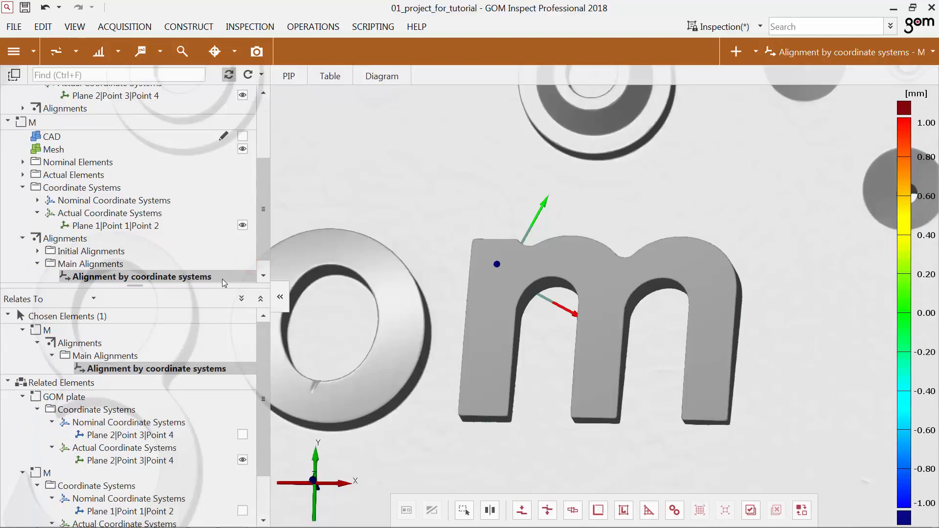
pyautogui.click(328, 80)
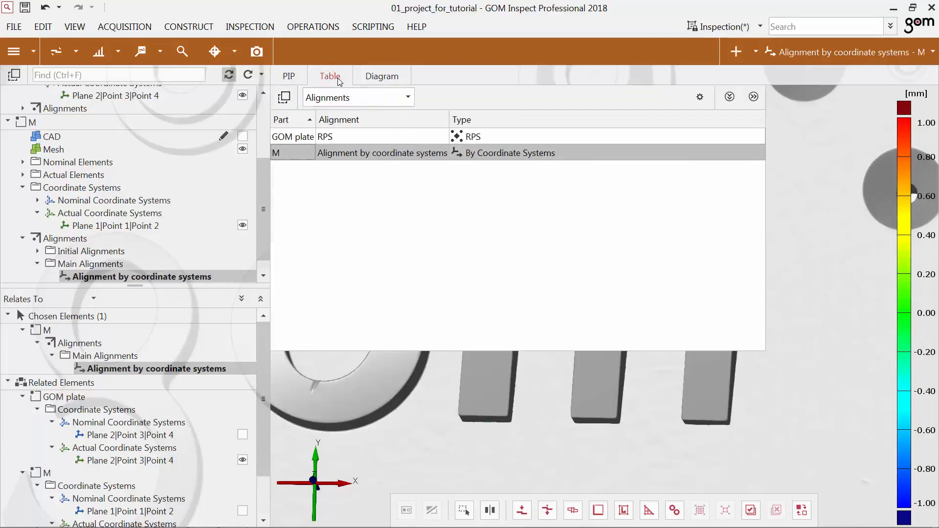
pyautogui.click(339, 79)
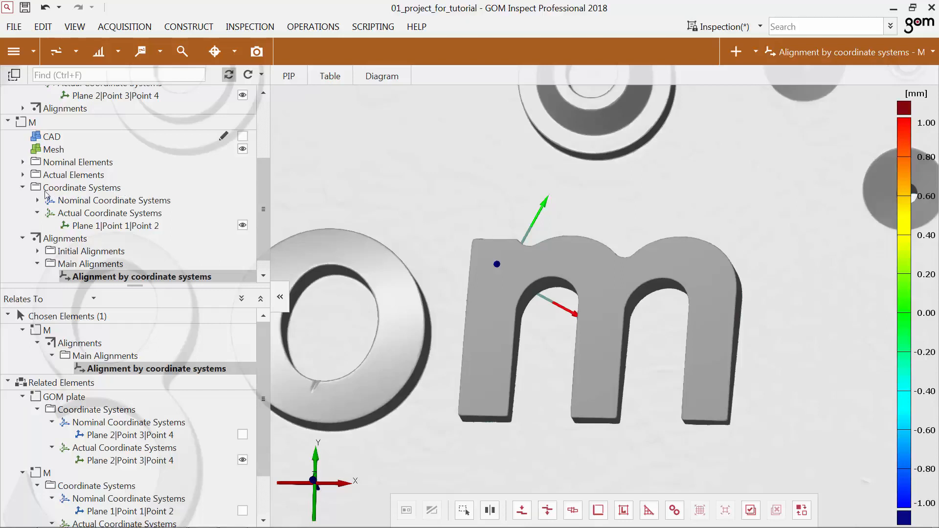
# - Show only part M's actual surface distances in the 3D view and rotate the view to the part's rear side
pyautogui.click(22, 175)
pyautogui.click(38, 213)
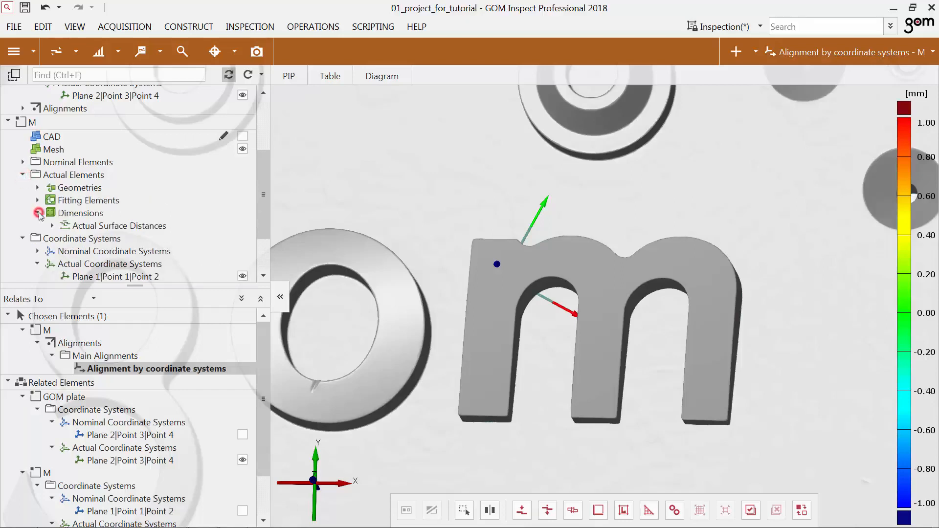
pyautogui.moveTo(63, 226); pyautogui.dragTo(484, 235)
pyautogui.moveTo(407, 280); pyautogui.dragTo(732, 255)
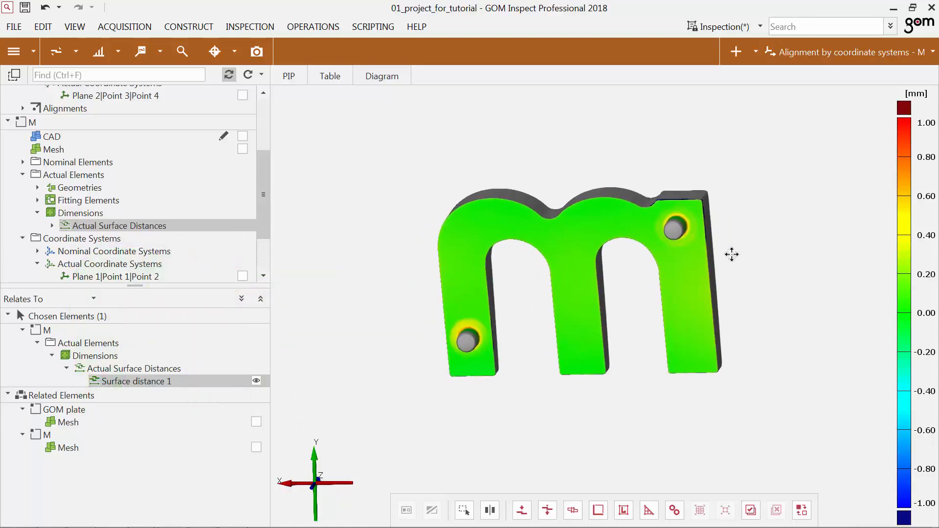
# - Compare the surface distance by activating Prealignment (2) for part M and switching back to the alignment by coordinate systems
pyautogui.click(874, 58)
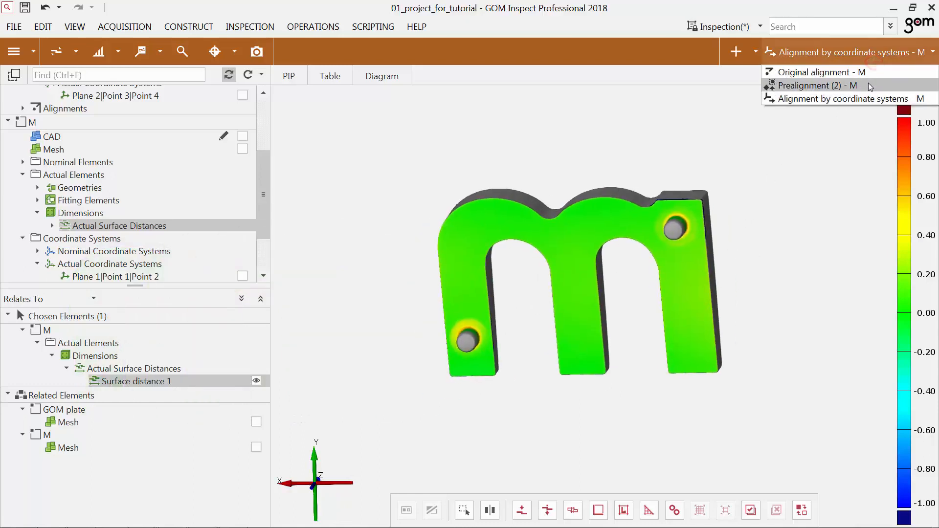
pyautogui.click(871, 87)
pyautogui.click(888, 52)
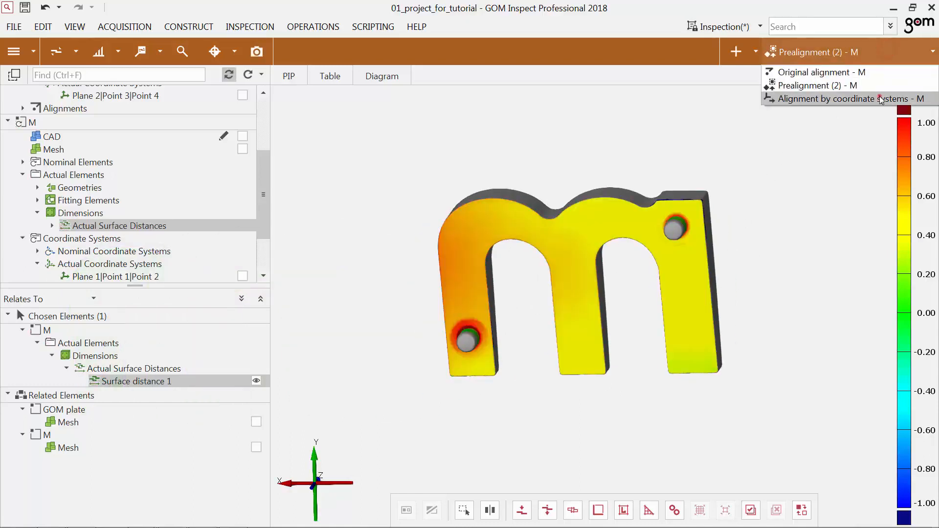
pyautogui.click(882, 100)
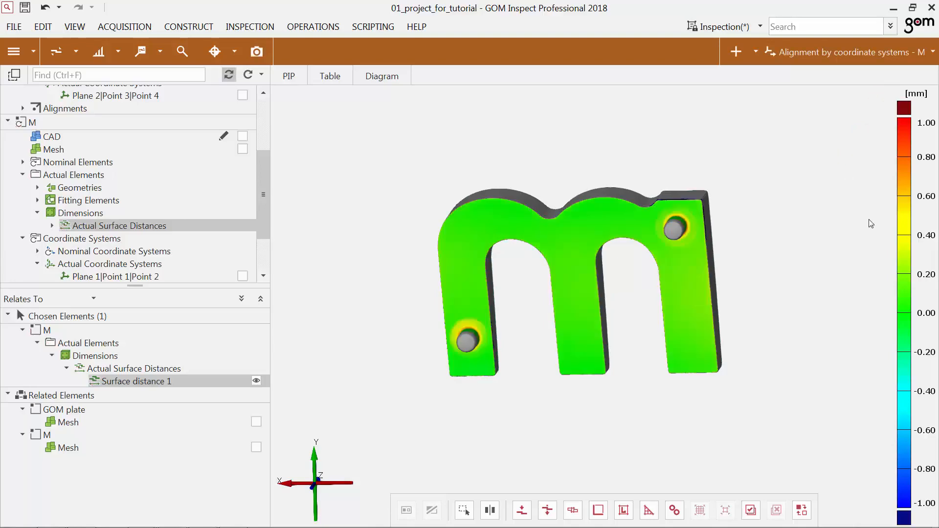